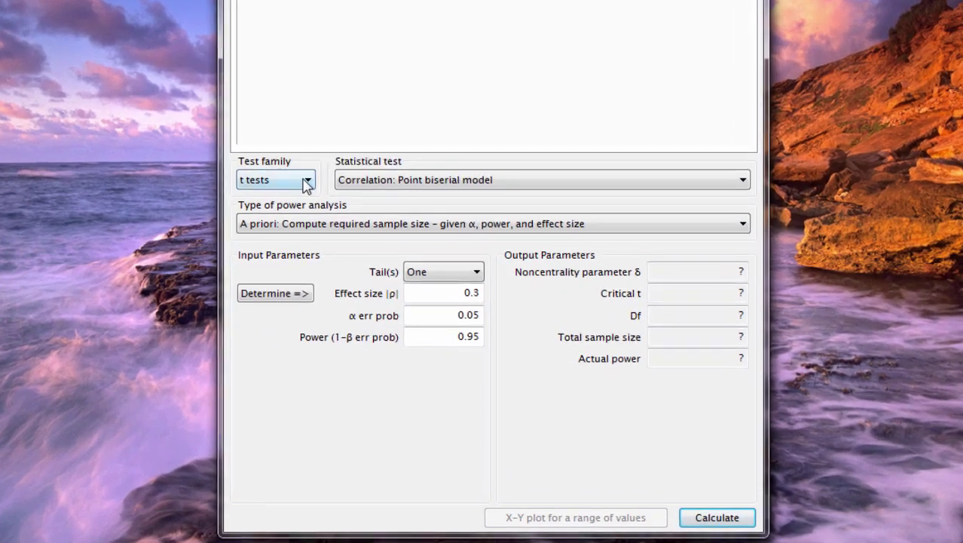
Choose the Exact test family so the test becomes Correlation: Bivariate normal model
{"action": "left_click", "coordinate": [307, 183]}
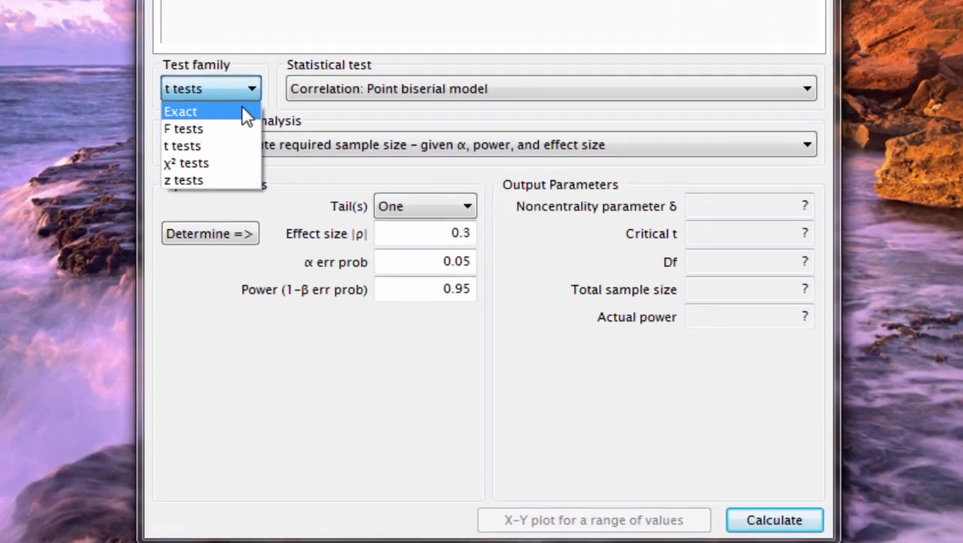
{"action": "left_click", "coordinate": [295, 198]}
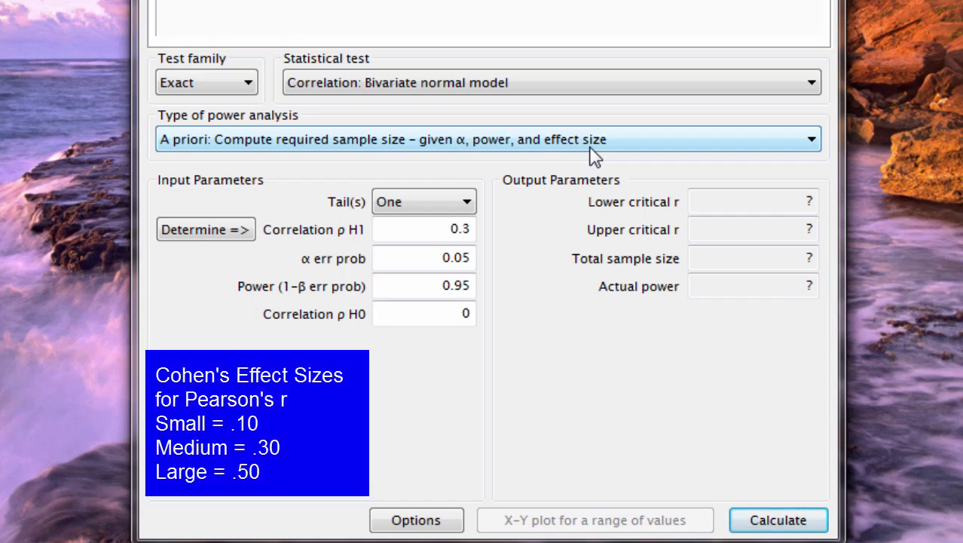
Make the correlation test two-tailed, checking the 0.3 effect size and α 0.05
{"action": "left_click", "coordinate": [467, 202]}
{"action": "left_click", "coordinate": [435, 242]}
{"action": "left_click", "coordinate": [436, 236]}
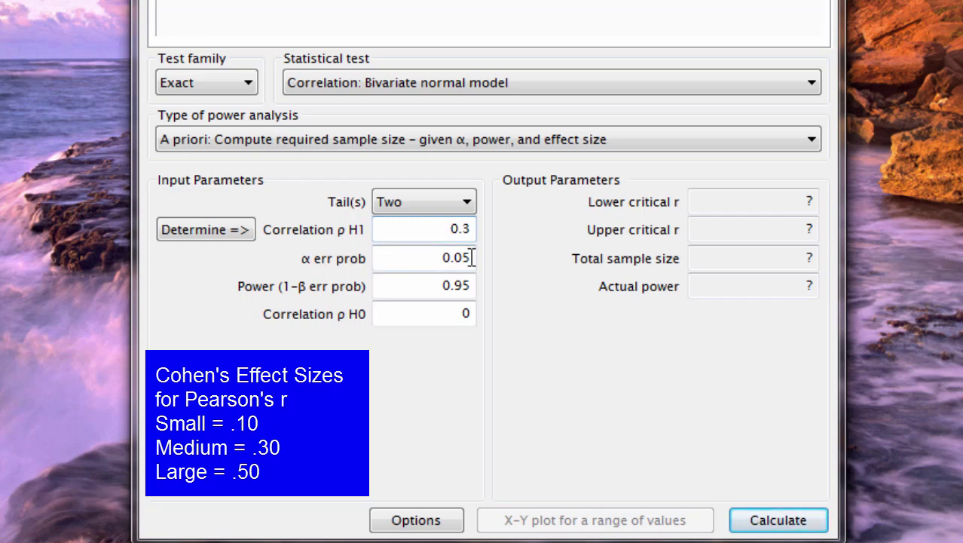
{"action": "left_click_drag", "start_coordinate": [471, 256], "coordinate": [451, 257]}
{"action": "left_click", "coordinate": [465, 287]}
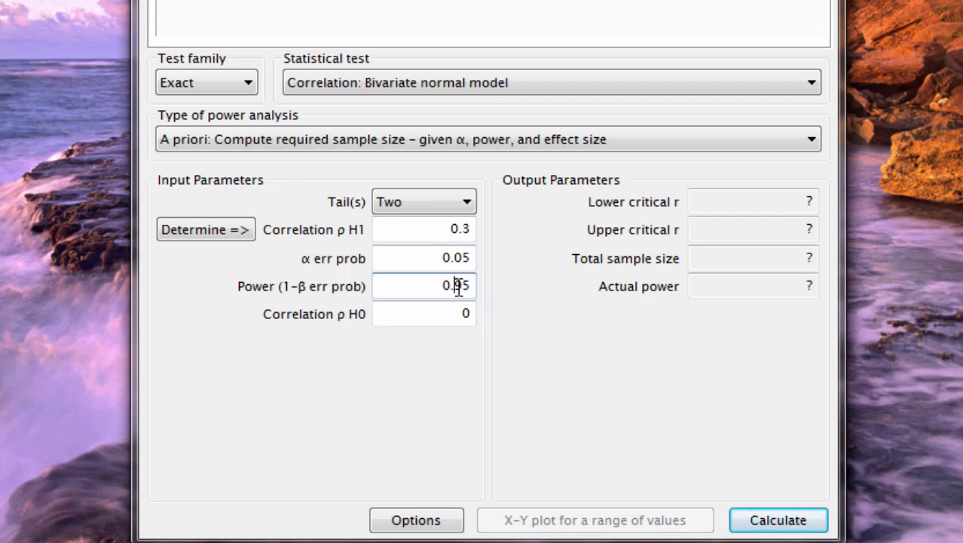
Replace power 0.95 with 0.80 and confirm Correlation ρ H0 stays 0
{"action": "left_click_drag", "start_coordinate": [458, 287], "coordinate": [482, 287]}
{"action": "type", "text": "80"}
{"action": "left_click", "coordinate": [445, 319]}
{"action": "left_click", "coordinate": [467, 315]}
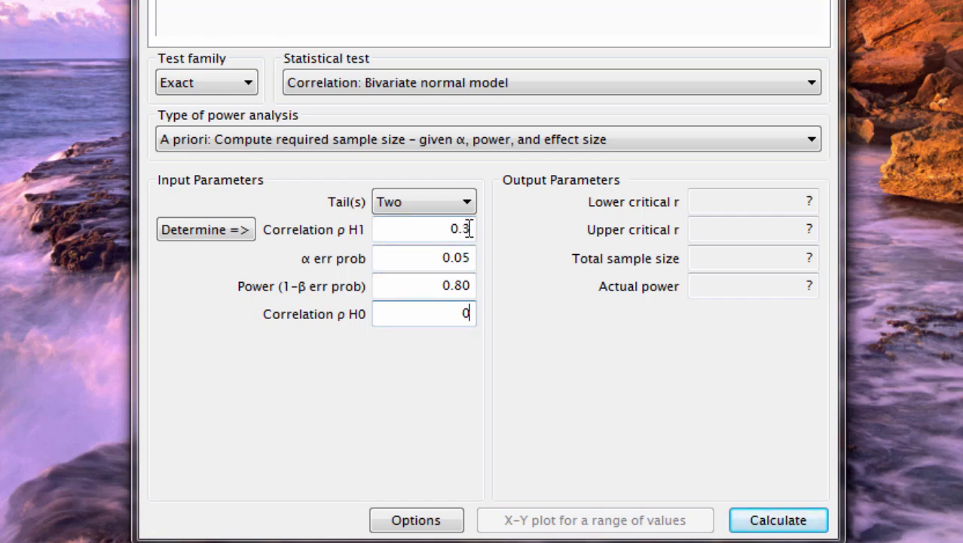
{"action": "left_click_drag", "start_coordinate": [462, 228], "coordinate": [479, 227]}
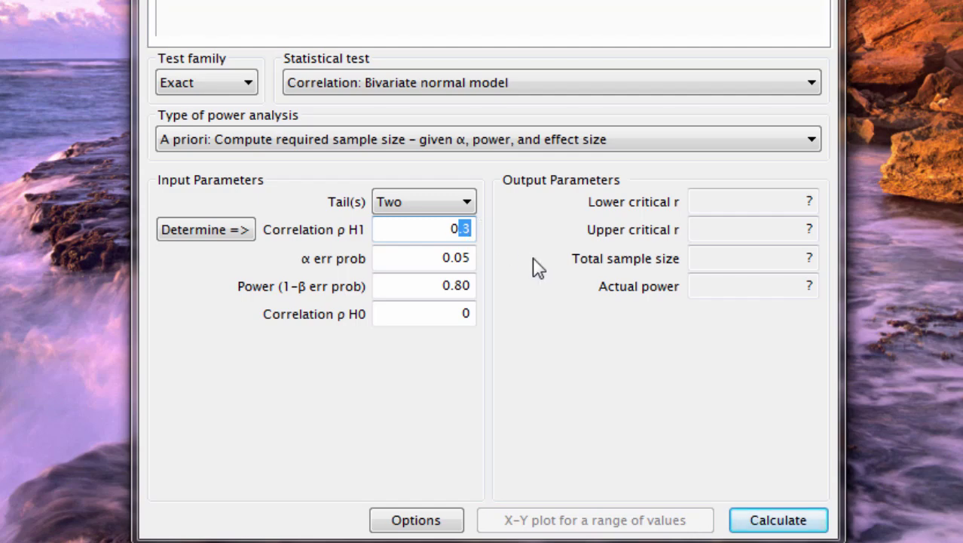
Calculate the required total sample size for ρ H1 0.3, giving 84
{"action": "left_click", "coordinate": [449, 223]}
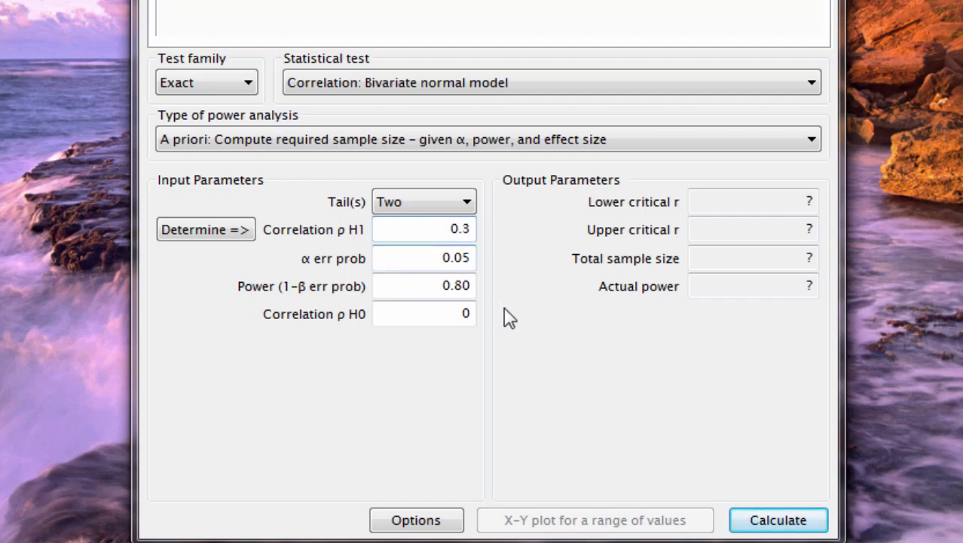
{"action": "left_click", "coordinate": [785, 522]}
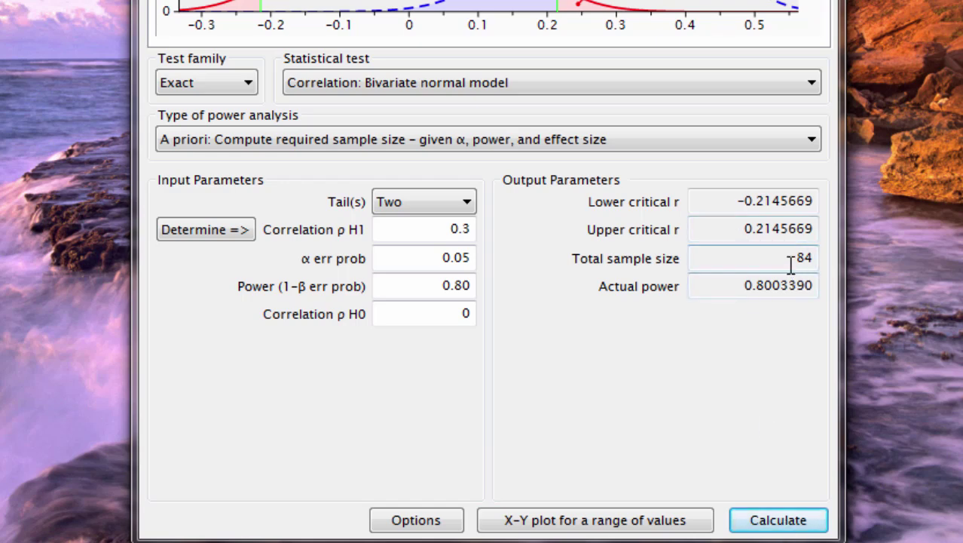
{"action": "left_click_drag", "start_coordinate": [790, 264], "coordinate": [816, 260]}
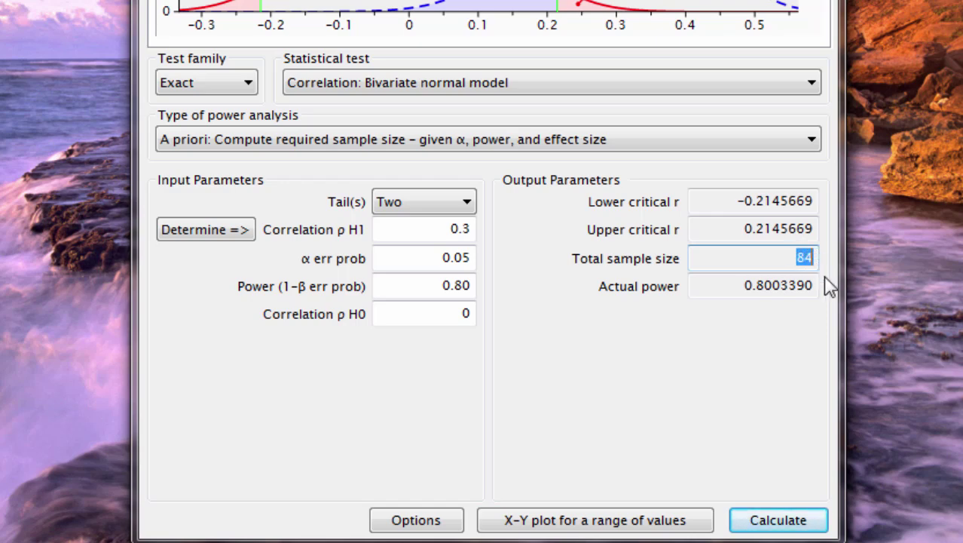
Review the 0.3 effect size, 0.80 power and resulting sample size of 84
{"action": "left_click_drag", "start_coordinate": [451, 226], "coordinate": [477, 230]}
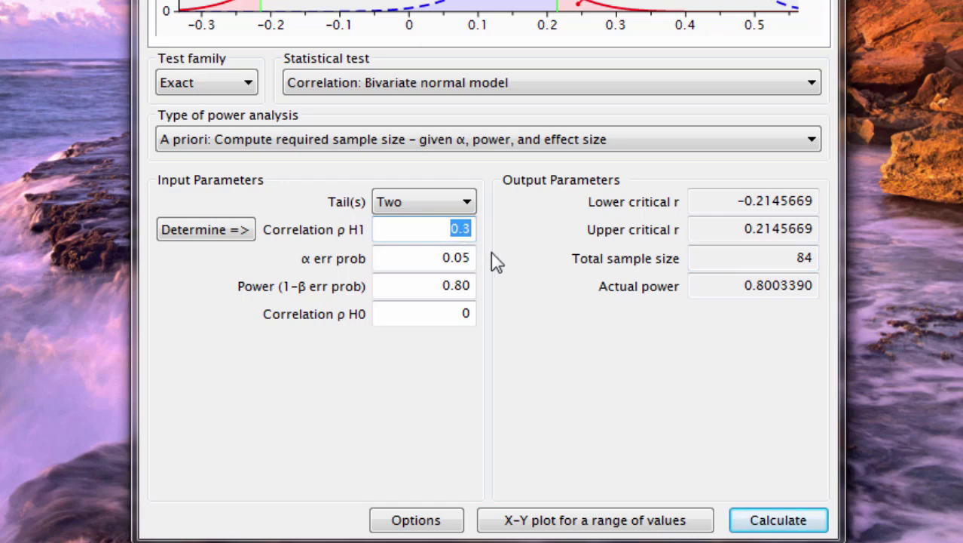
{"action": "left_click_drag", "start_coordinate": [791, 260], "coordinate": [819, 262]}
{"action": "left_click_drag", "start_coordinate": [441, 286], "coordinate": [510, 309]}
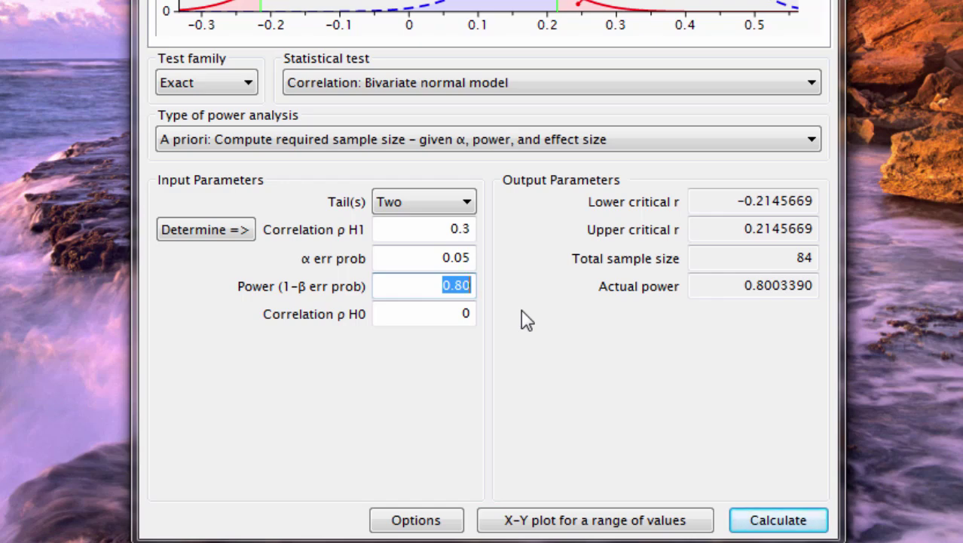
{"action": "left_click_drag", "start_coordinate": [441, 228], "coordinate": [490, 226]}
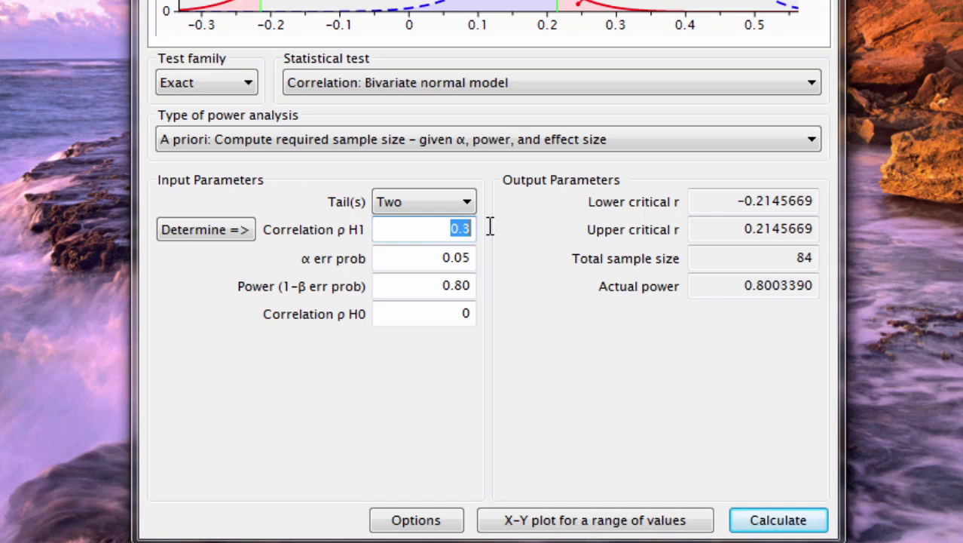
{"action": "key", "text": "Left"}
Change ρ H1 to 0.5 and calculate, giving a total sample size of 29
{"action": "left_click_drag", "start_coordinate": [461, 228], "coordinate": [474, 228]}
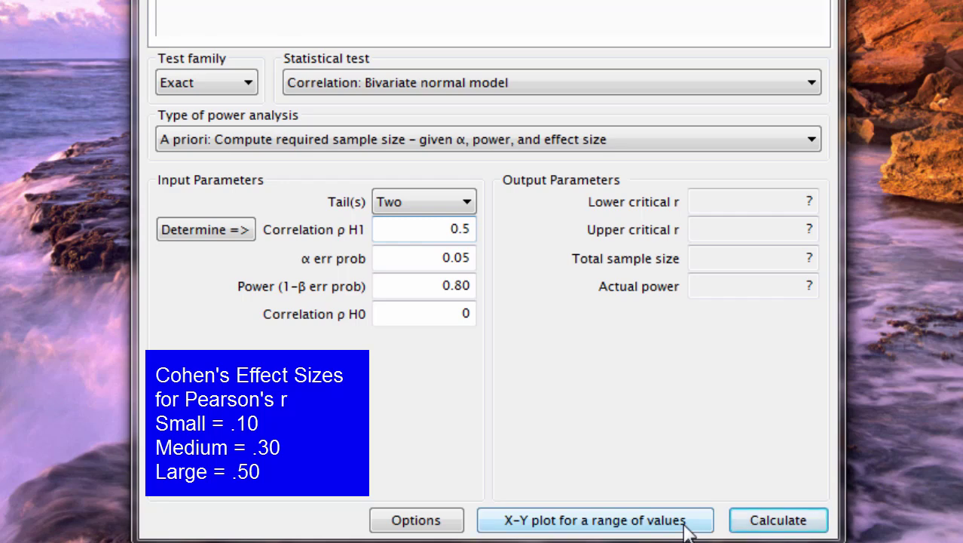
{"action": "left_click", "coordinate": [760, 531]}
{"action": "left_click_drag", "start_coordinate": [800, 257], "coordinate": [869, 286]}
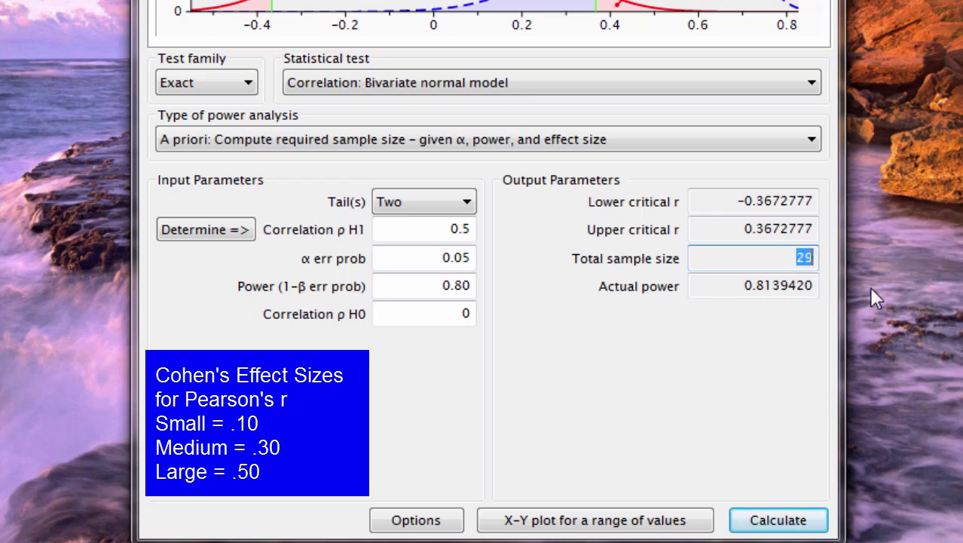
{"action": "left_click", "coordinate": [801, 276]}
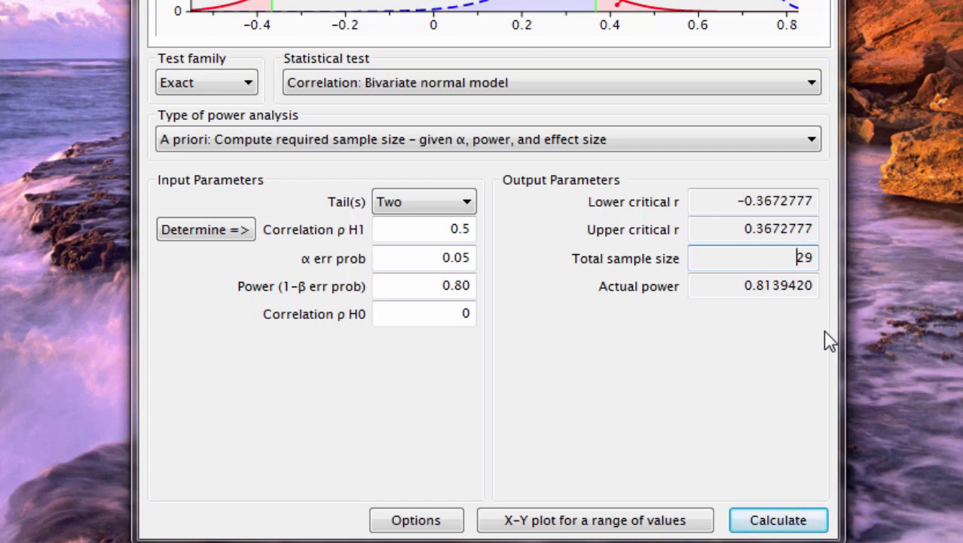
Review the 0.5 result with power 0.80, then change ρ H1 to 0.1
{"action": "left_click_drag", "start_coordinate": [431, 229], "coordinate": [482, 240]}
{"action": "left_click_drag", "start_coordinate": [794, 259], "coordinate": [824, 257]}
{"action": "left_click_drag", "start_coordinate": [433, 285], "coordinate": [493, 280]}
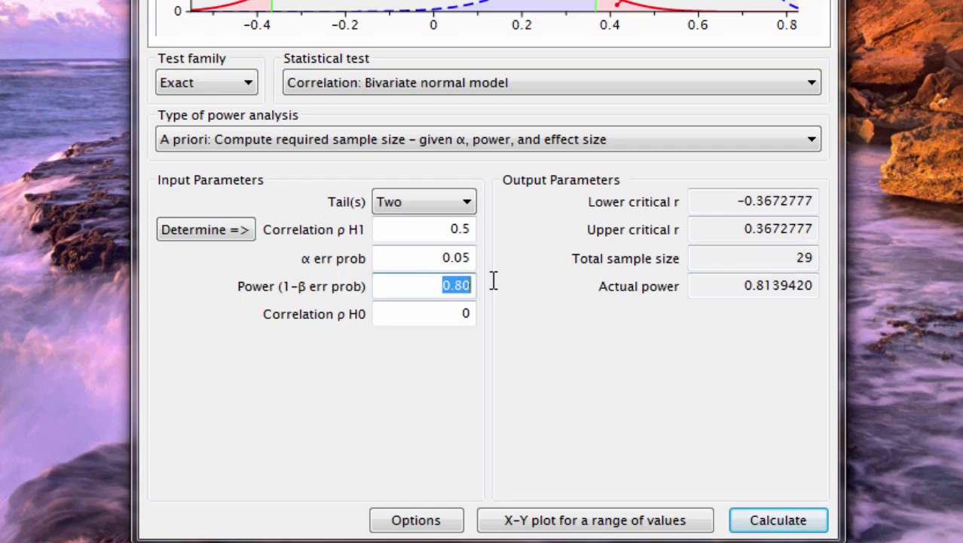
{"action": "left_click_drag", "start_coordinate": [451, 223], "coordinate": [477, 228]}
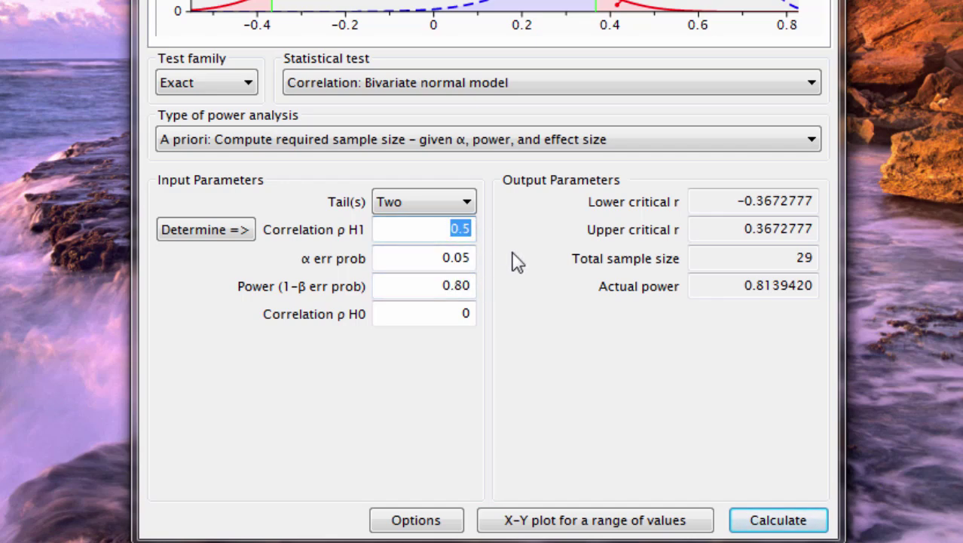
{"action": "left_click_drag", "start_coordinate": [461, 229], "coordinate": [475, 230]}
{"action": "key", "text": "BackSpace"}
{"action": "type", "text": "1"}
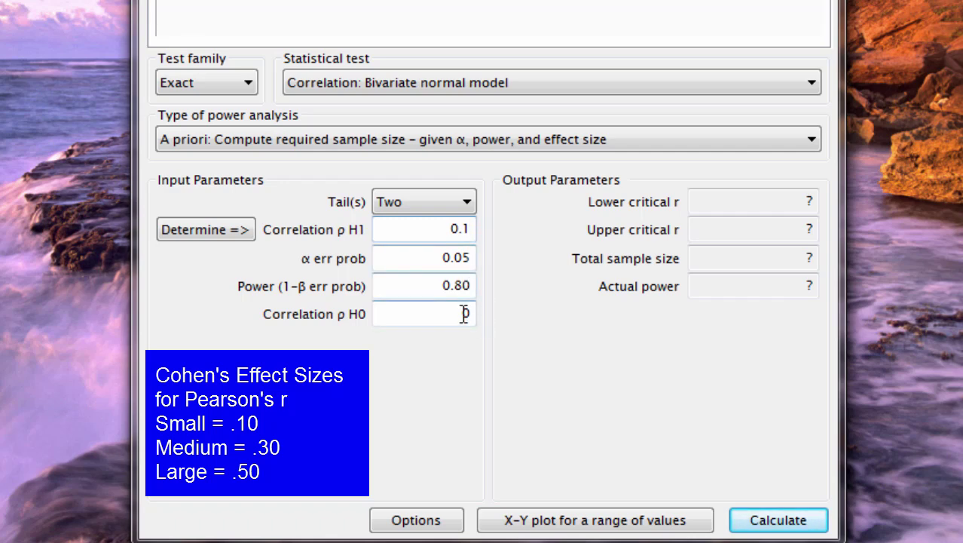
Calculate for ρ H1 0.1, yielding total sample size 782 at power 0.80
{"action": "left_click", "coordinate": [771, 523]}
{"action": "left_click_drag", "start_coordinate": [720, 258], "coordinate": [839, 264]}
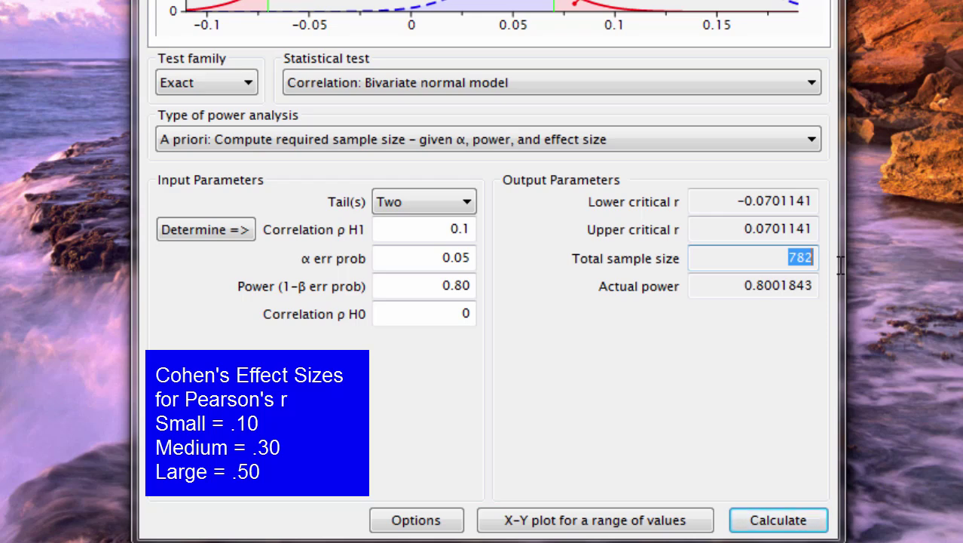
{"action": "left_click_drag", "start_coordinate": [432, 286], "coordinate": [484, 286]}
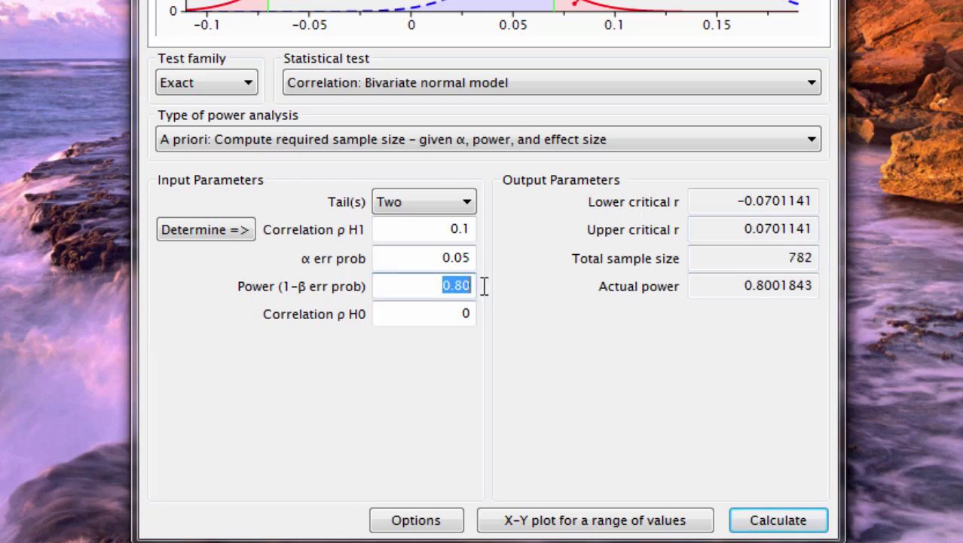
{"action": "left_click_drag", "start_coordinate": [776, 258], "coordinate": [815, 257]}
{"action": "left_click", "coordinate": [807, 258]}
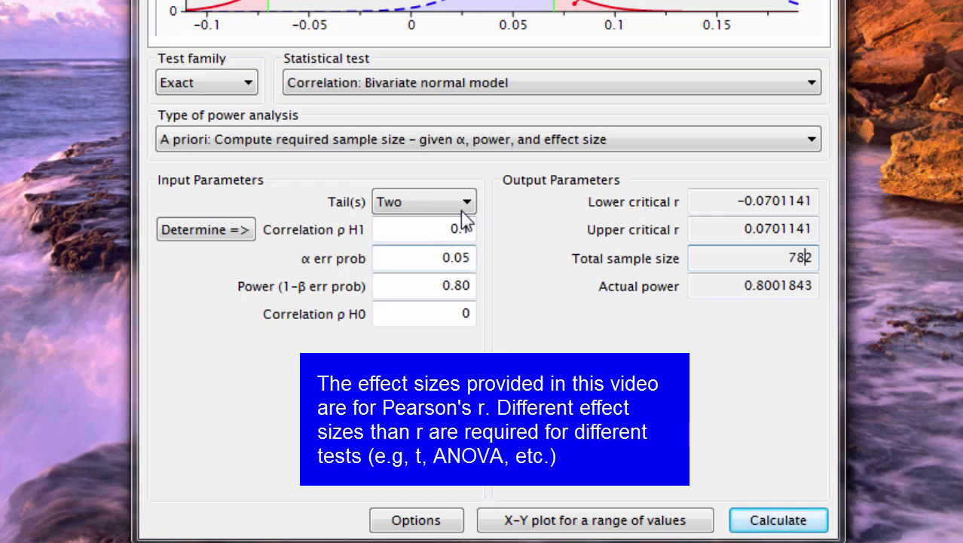
{"action": "left_click_drag", "start_coordinate": [787, 256], "coordinate": [817, 258]}
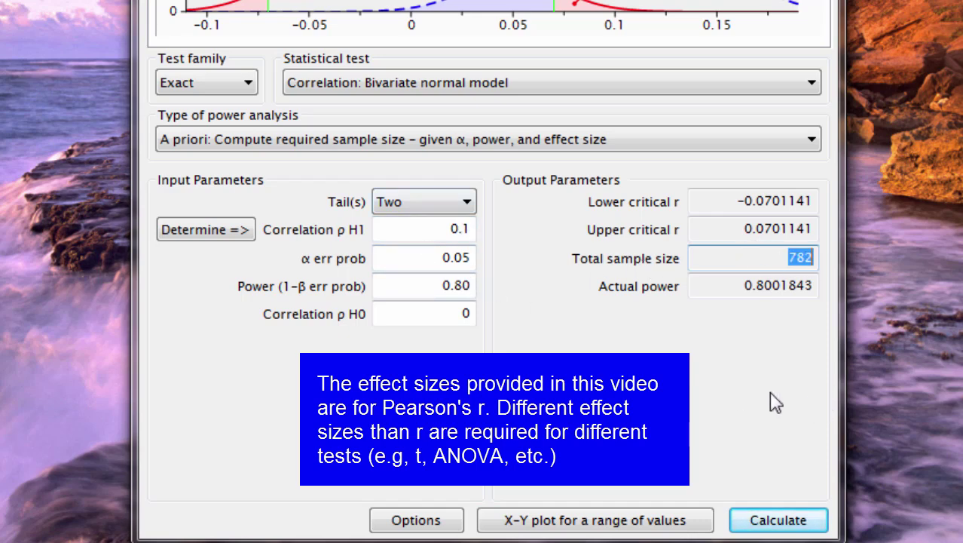
{"action": "left_click", "coordinate": [462, 226]}
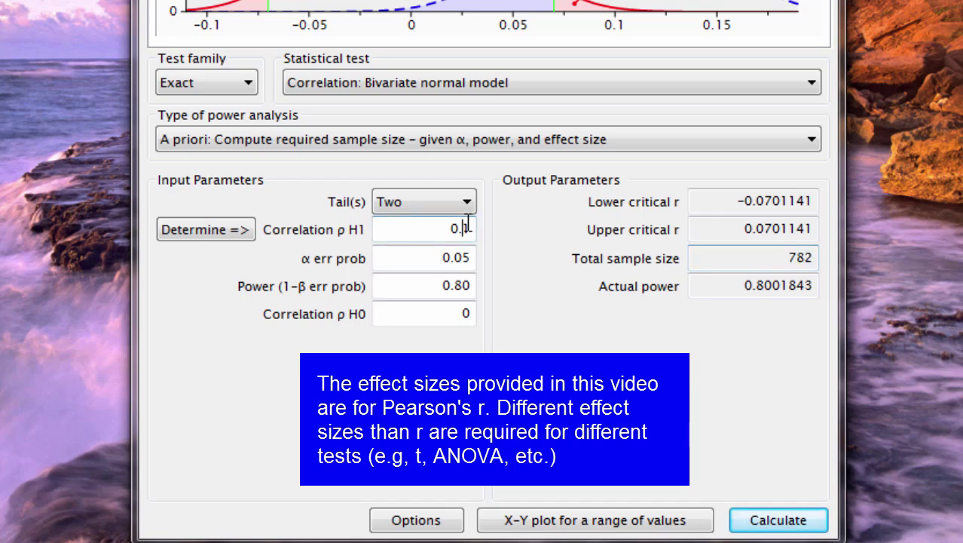